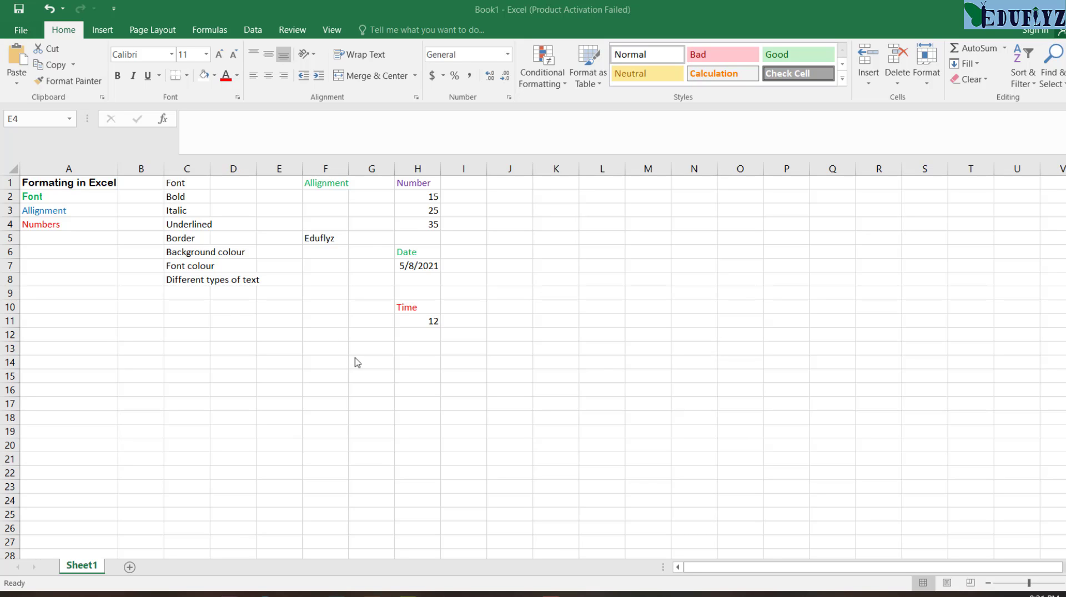
# Step: Switch to the browser, open the "Microsoft Excel Zero to Hero" playlist from EduFlyz's YouTube playlists, and look through its videos
pyautogui.click(515, 594)
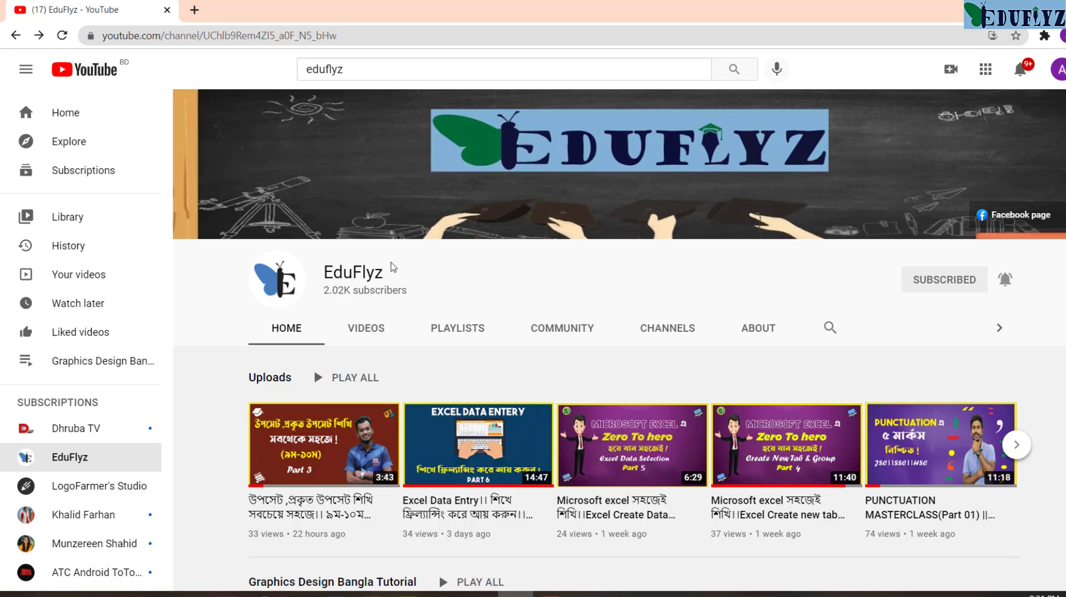
pyautogui.scroll(-1, 395, 274)
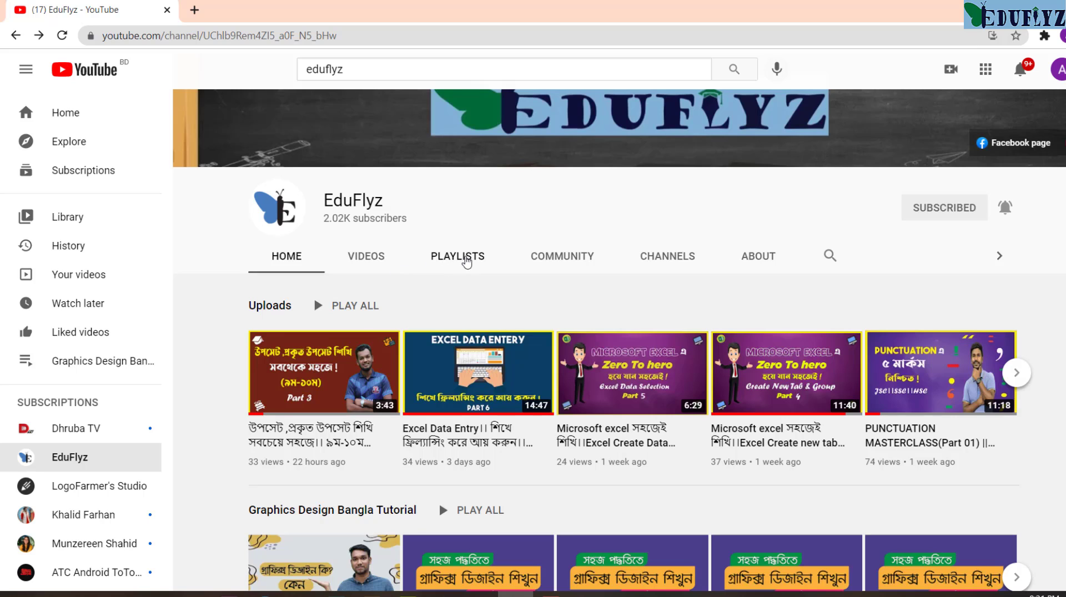
pyautogui.click(465, 259)
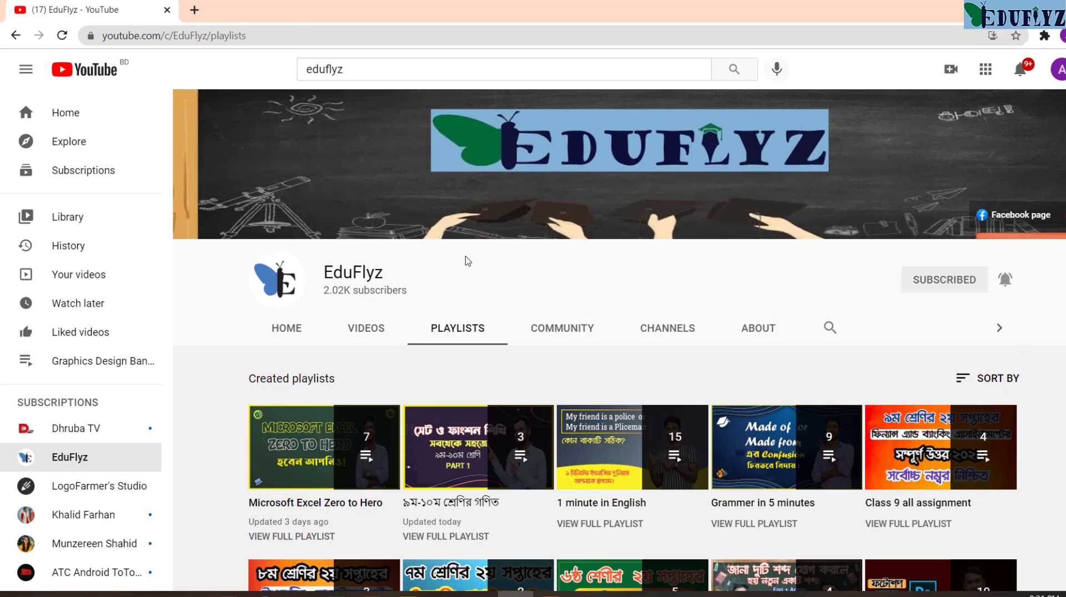
pyautogui.scroll(-2, 422, 289)
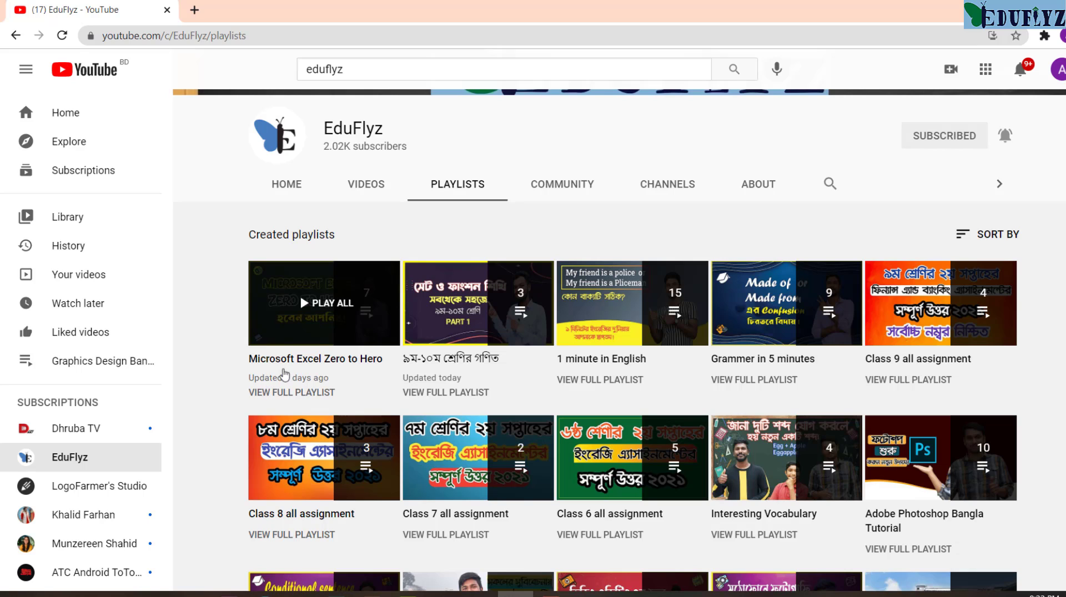
pyautogui.click(293, 367)
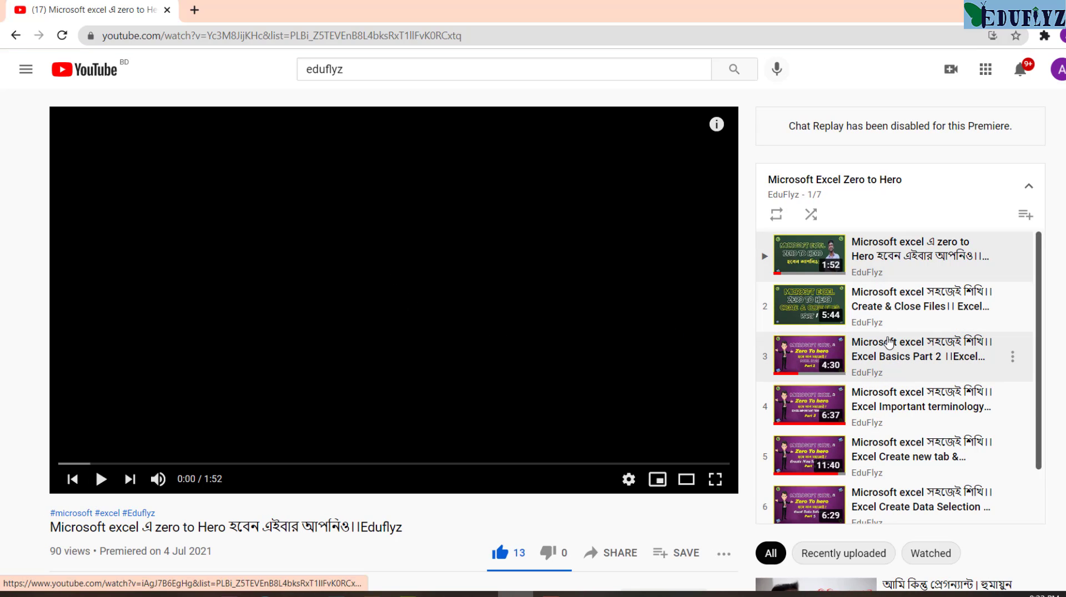
pyautogui.scroll(-1, 889, 343)
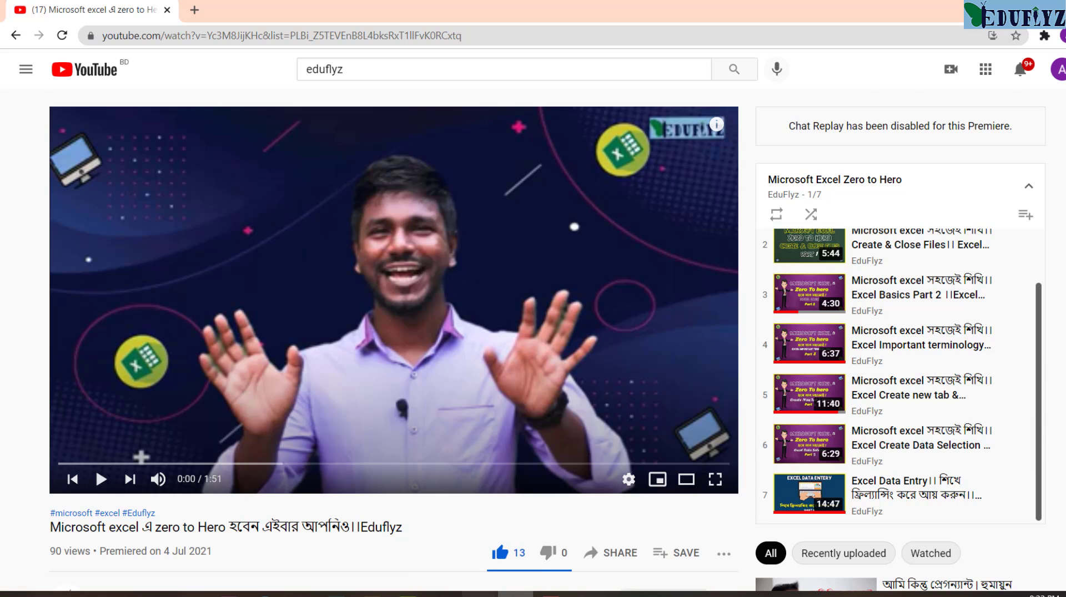
# Step: Switch back to the Excel workbook and make the "Bold" text in cell C2 bold
pyautogui.moveTo(478, 594)
pyautogui.click(531, 558)
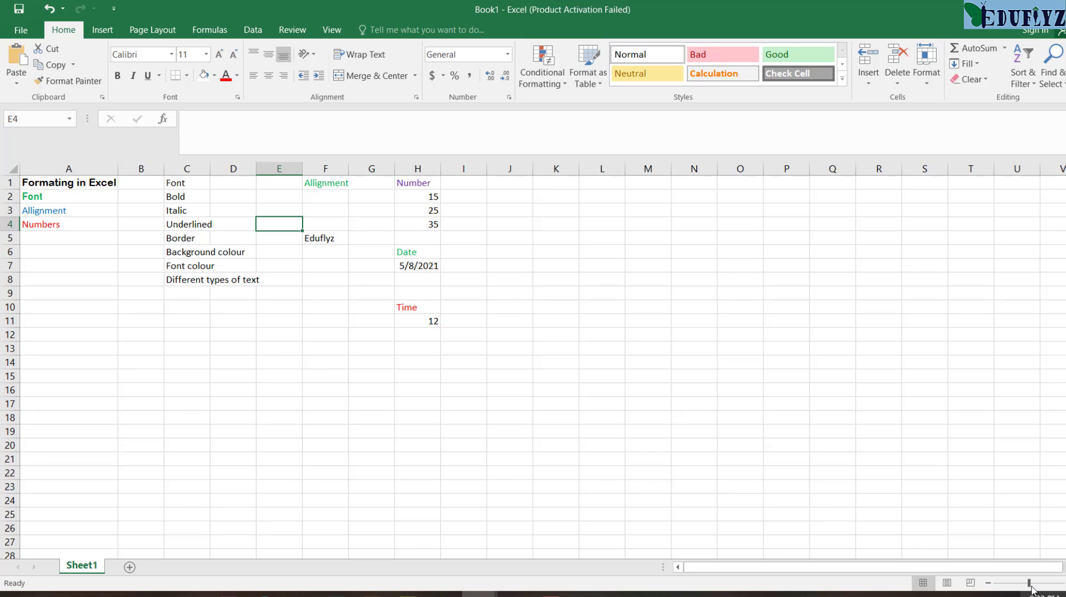
pyautogui.moveTo(1030, 585)
pyautogui.mouseDown()
pyautogui.moveTo(1061, 584)
pyautogui.moveTo(1046, 583)
pyautogui.mouseUp()
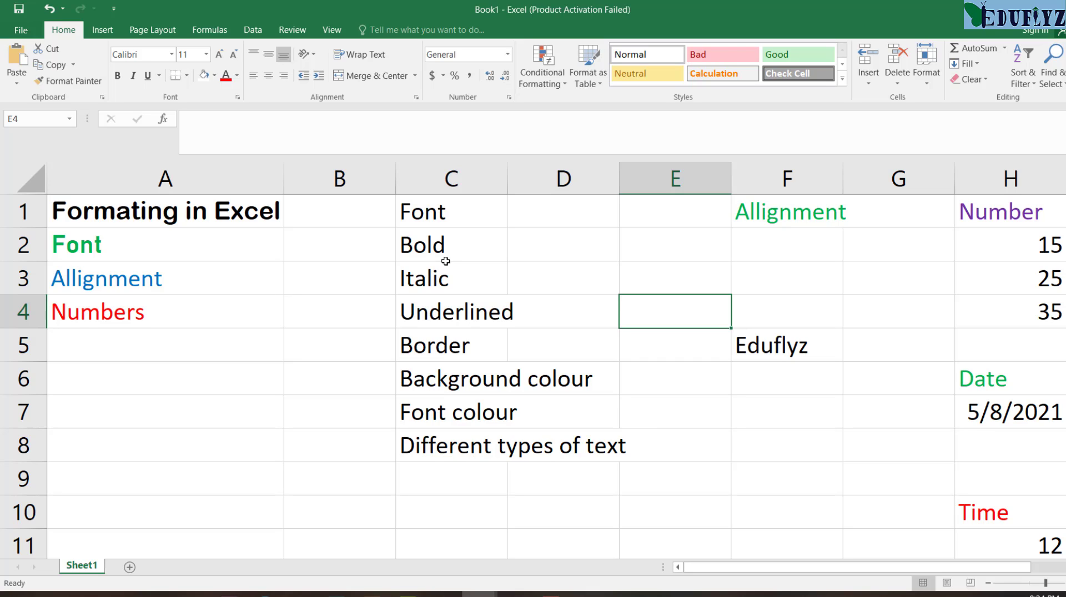
pyautogui.click(436, 243)
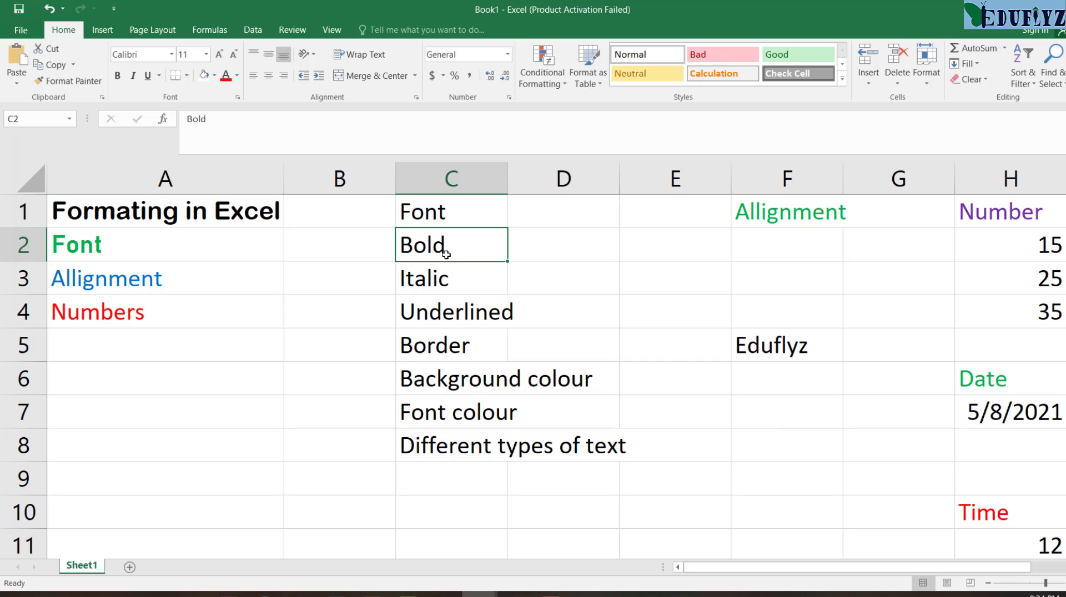
pyautogui.click(118, 78)
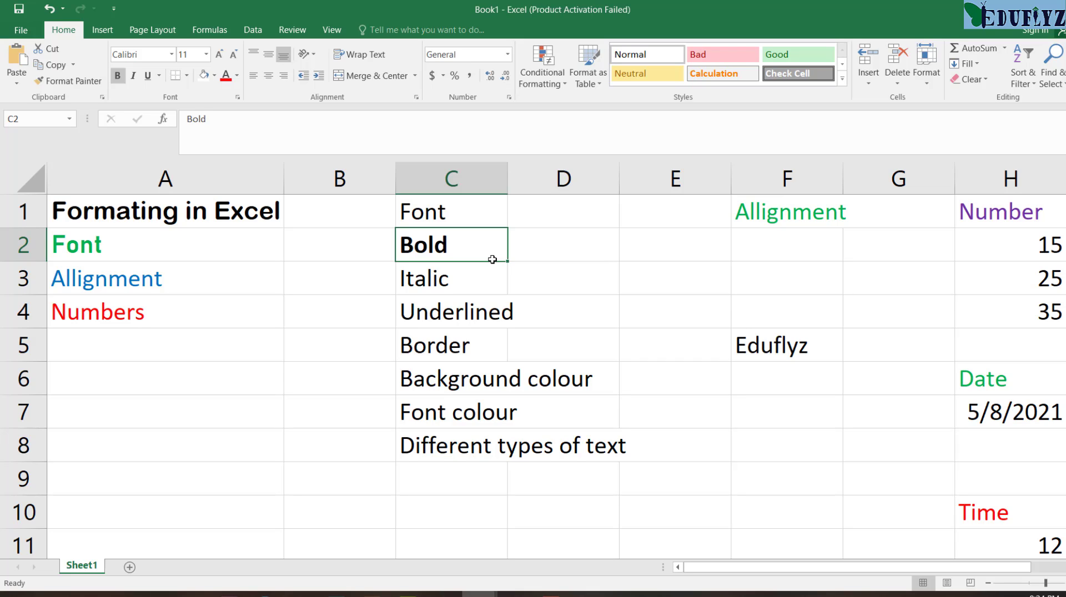
pyautogui.hotkey('ctrl', 'b')
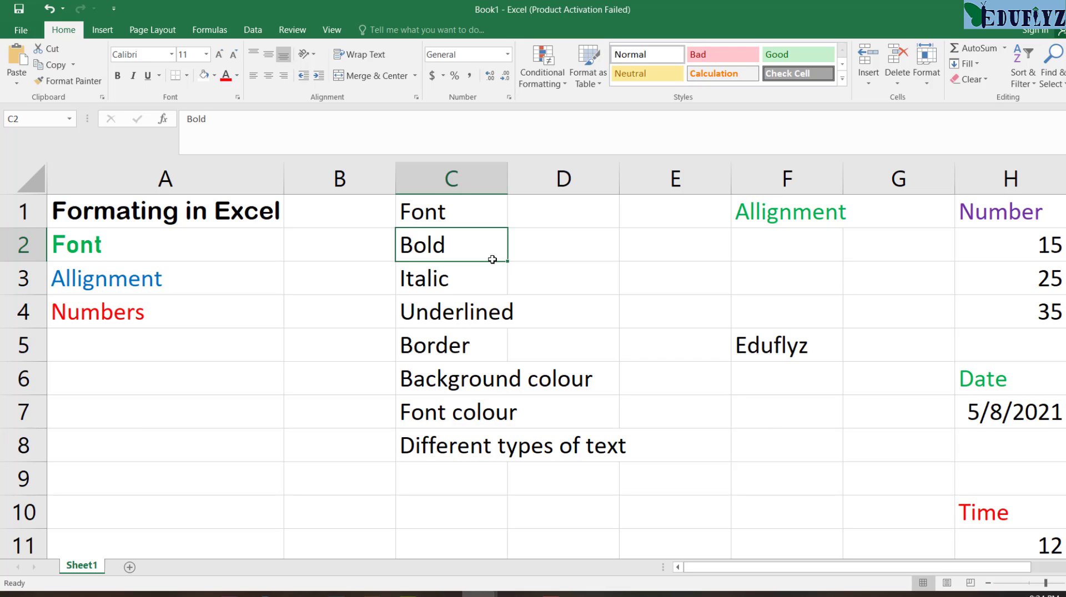
pyautogui.hotkey('ctrl', 'b')
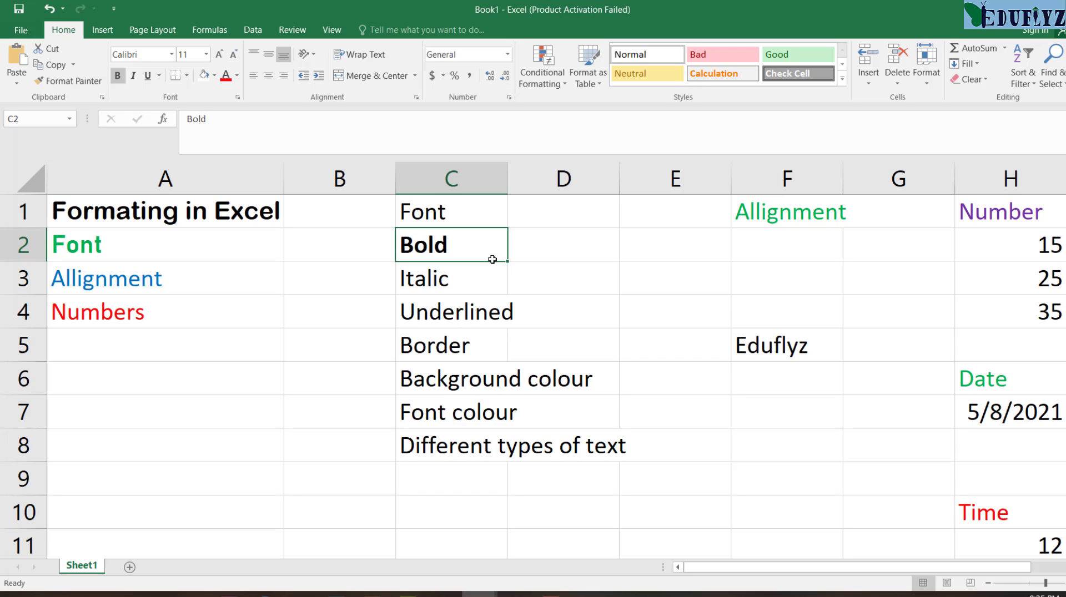
# Step: Italicize the "Italic" text in cell C3
pyautogui.click(466, 286)
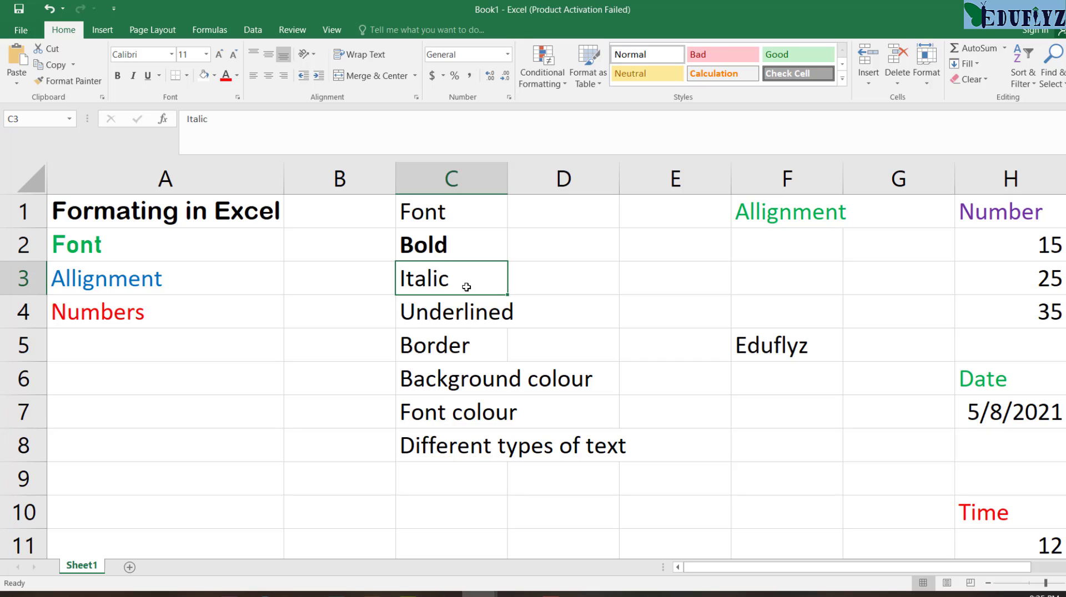
pyautogui.click(133, 76)
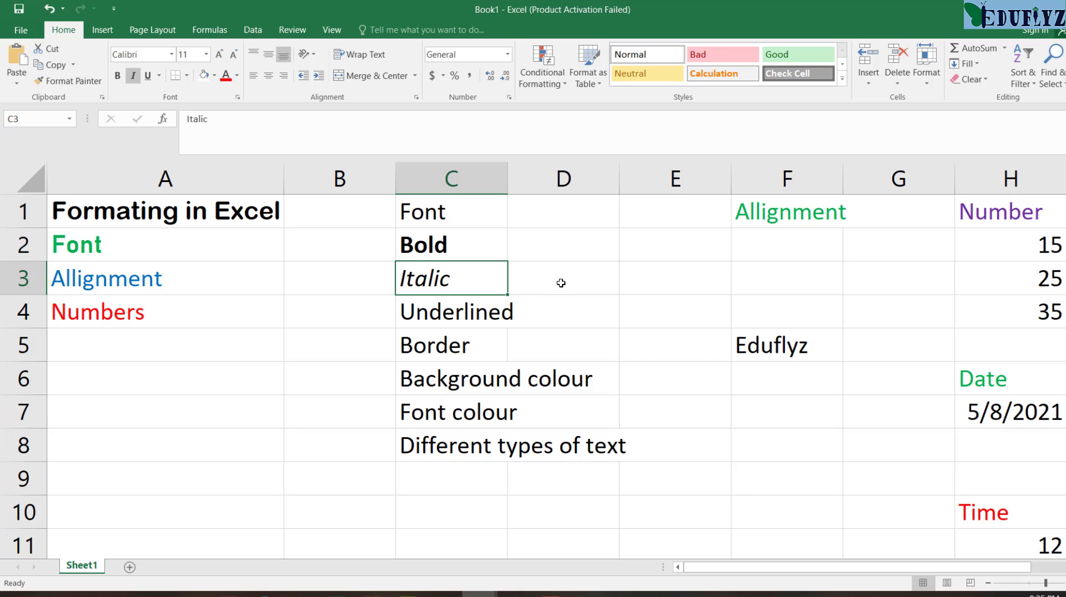
pyautogui.hotkey('ctrl', 'i')
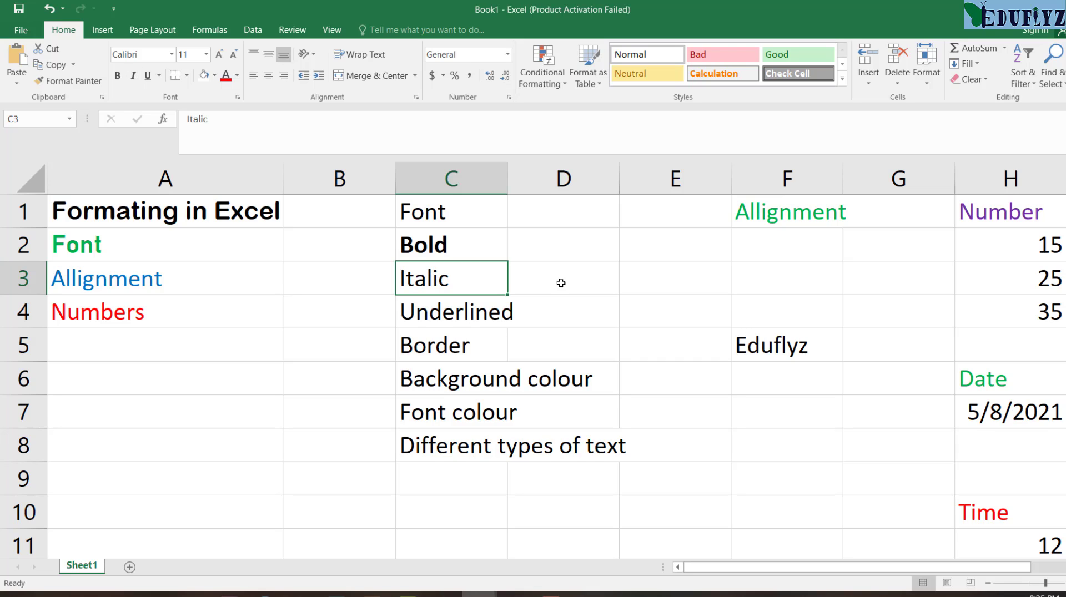
pyautogui.hotkey('ctrl', 'i')
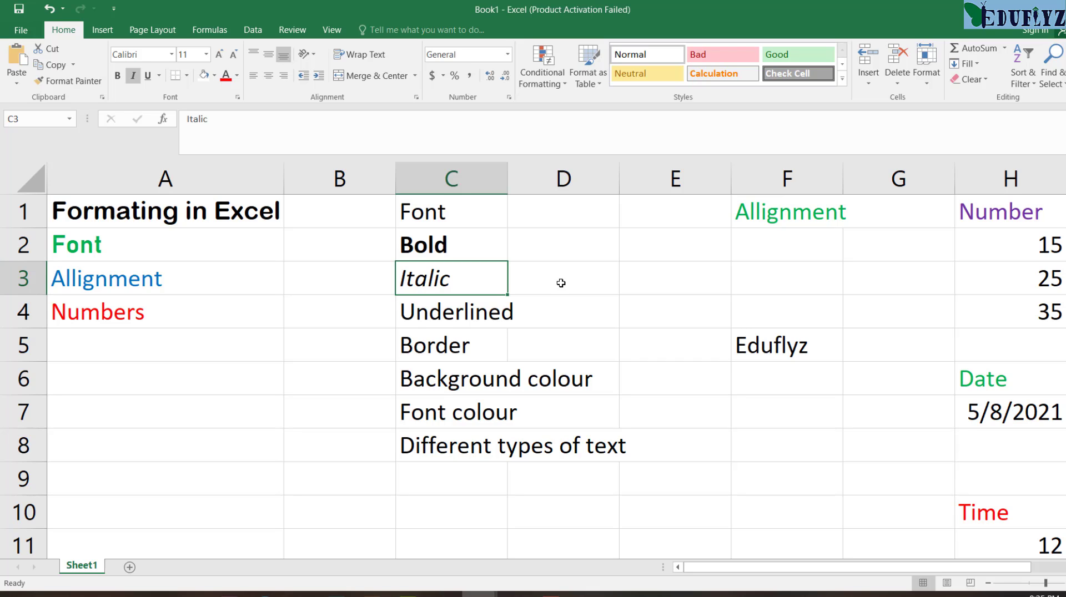
# Step: Underline the "Underlined" text in cell C4
pyautogui.click(465, 316)
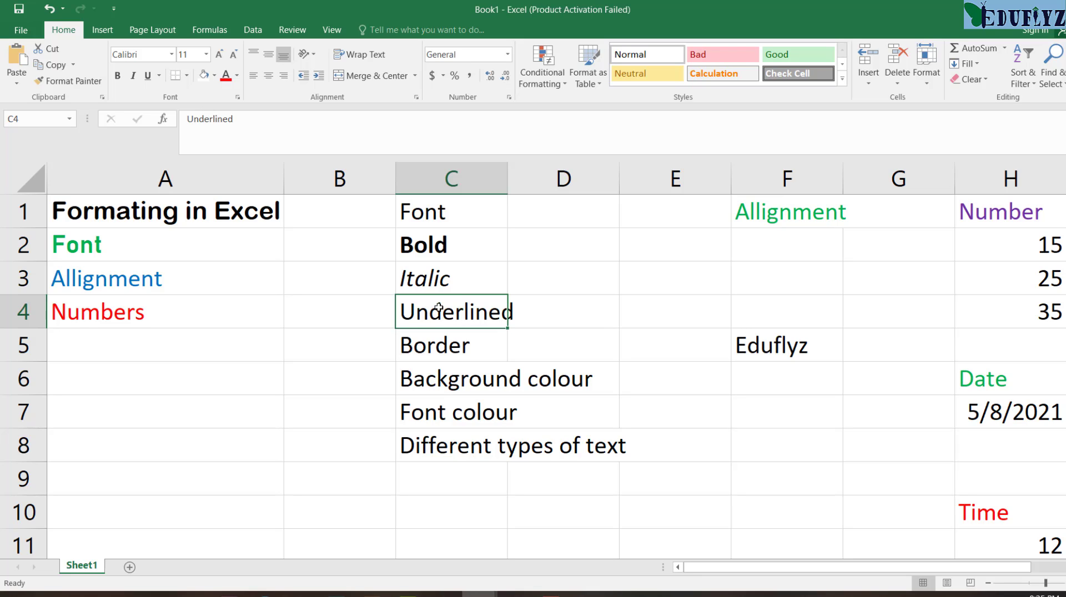
pyautogui.click(147, 76)
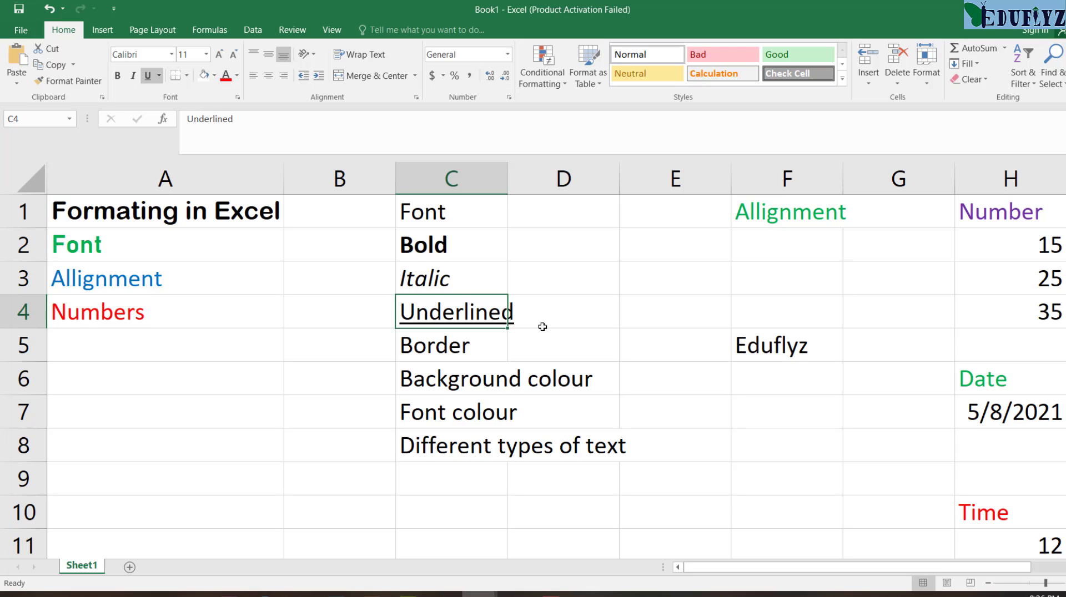
pyautogui.hotkey('ctrl', 'u')
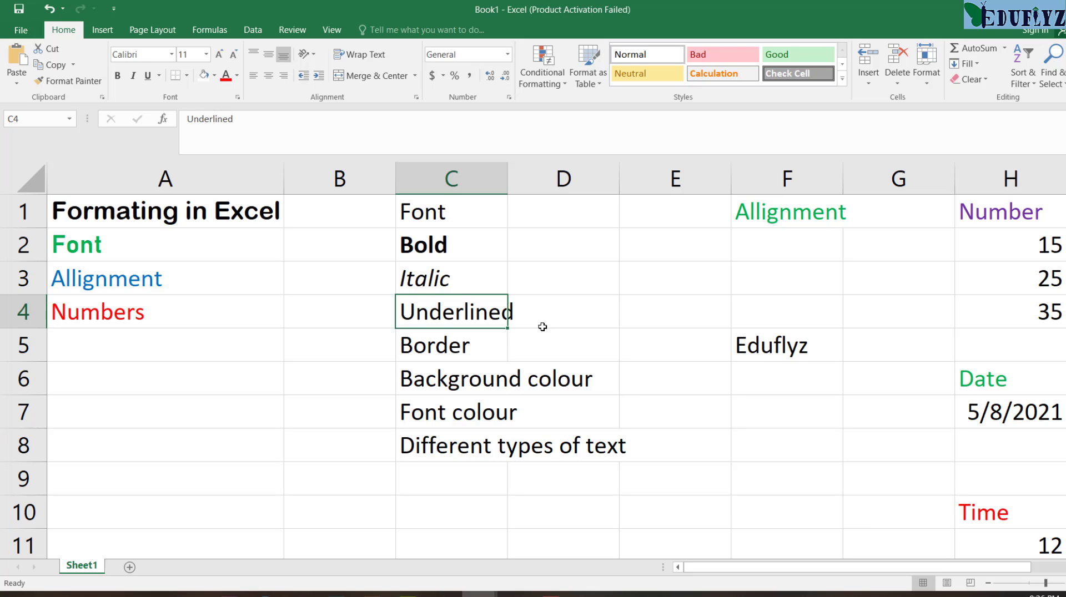
pyautogui.hotkey('ctrl', 'u')
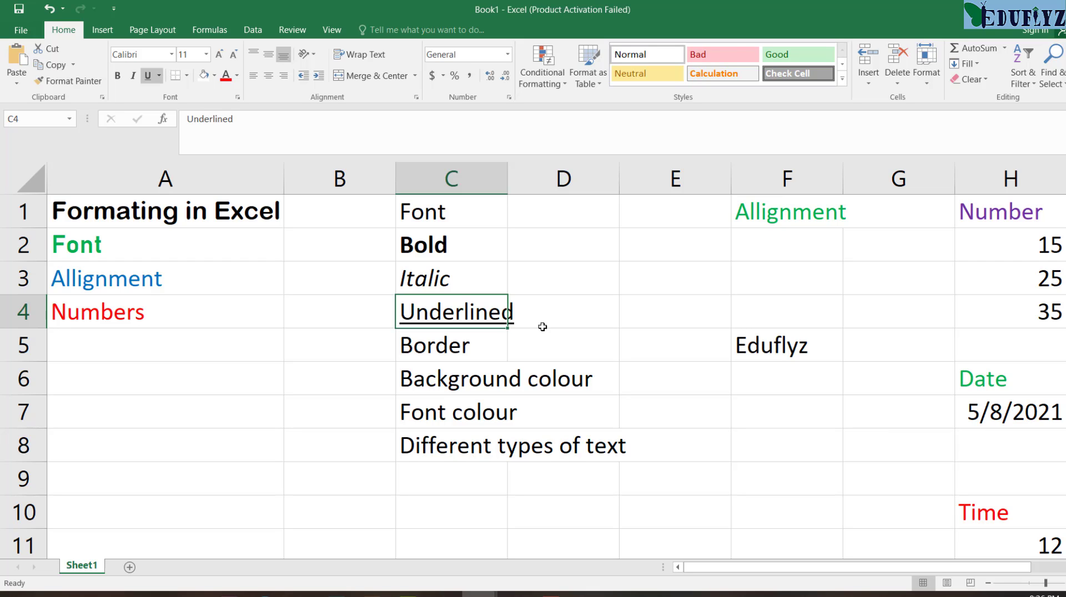
# Step: Add an outside border around cell C5, which contains the word "Border"
pyautogui.click(456, 350)
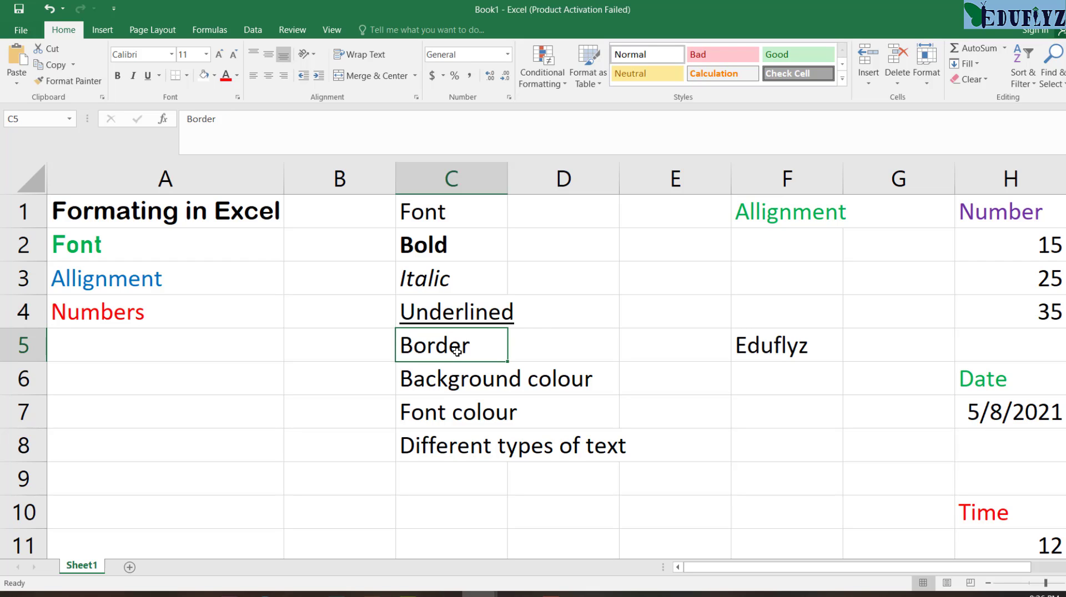
pyautogui.click(570, 345)
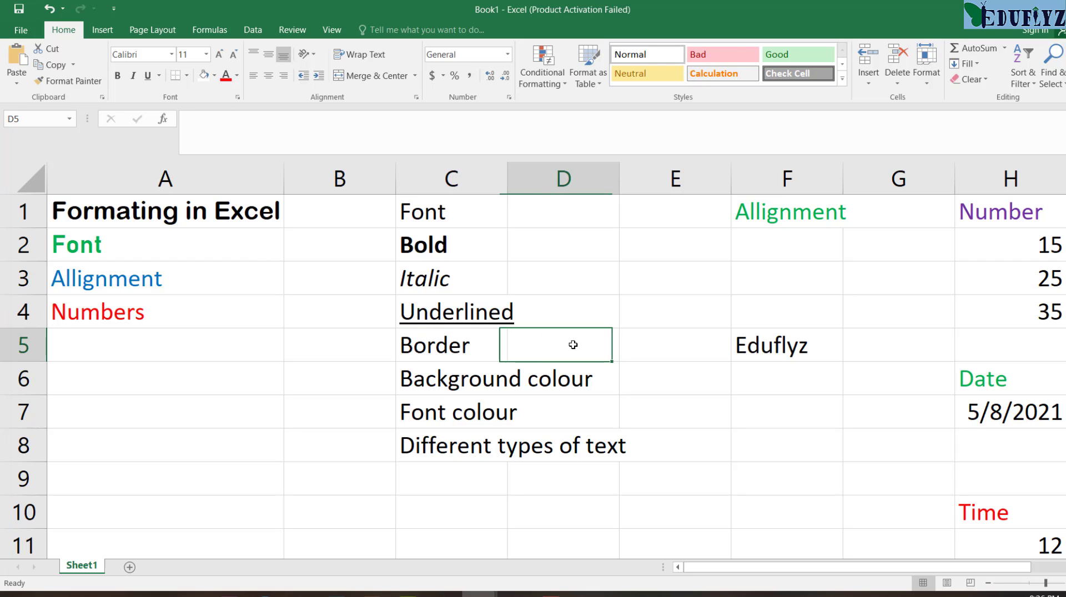
pyautogui.click(468, 347)
pyautogui.click(552, 340)
pyautogui.click(428, 351)
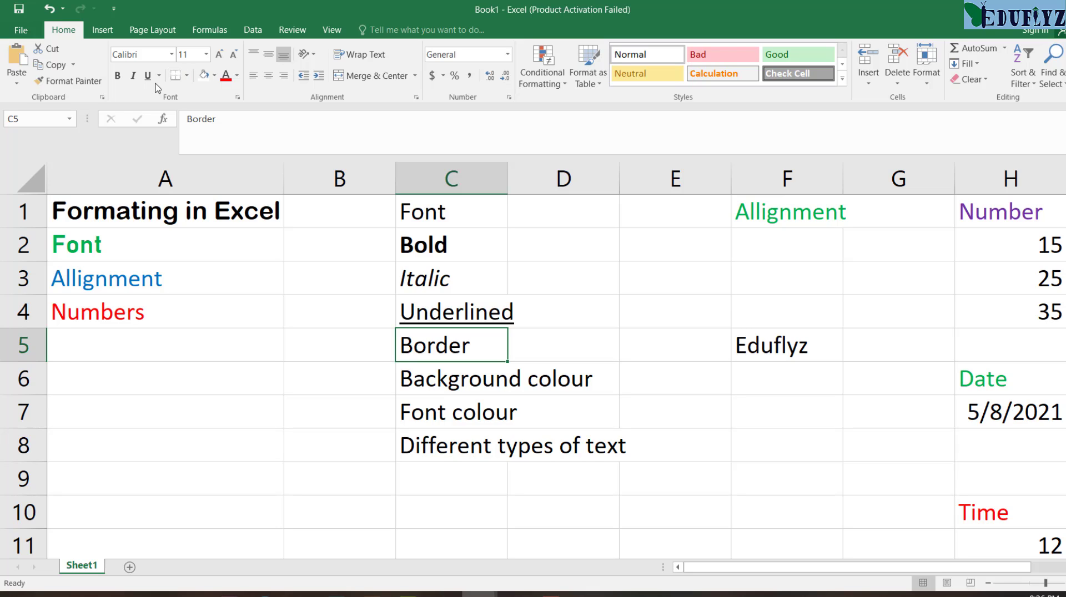
pyautogui.click(188, 75)
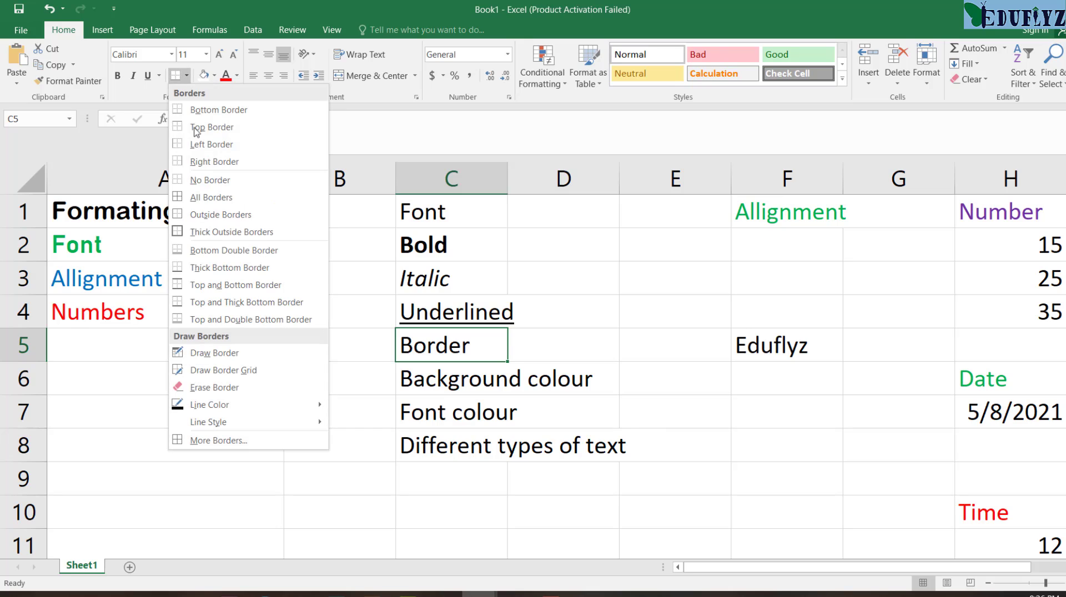
pyautogui.click(197, 233)
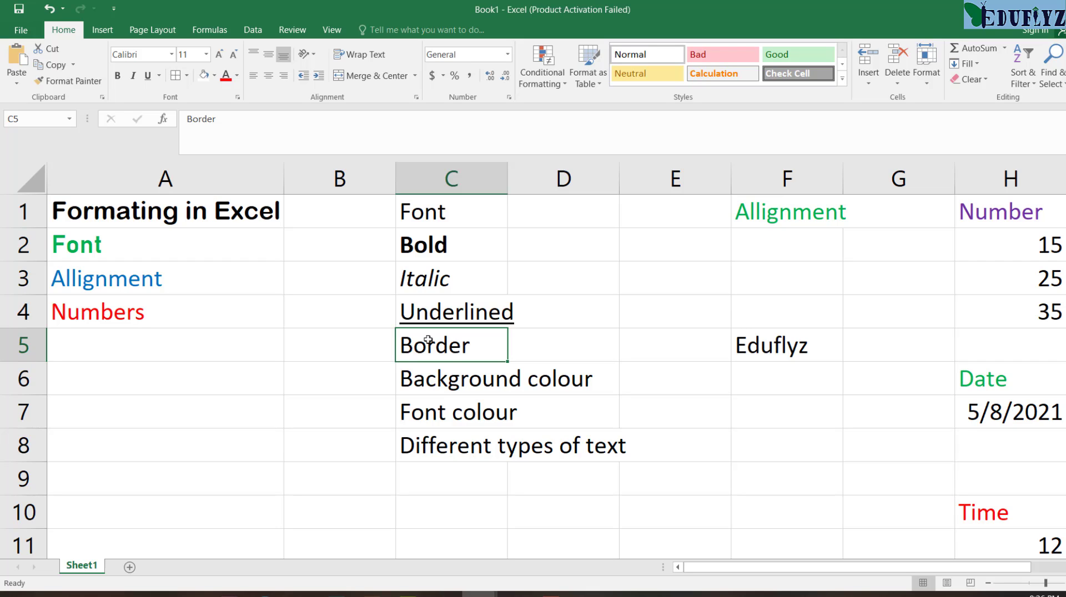
pyautogui.click(564, 343)
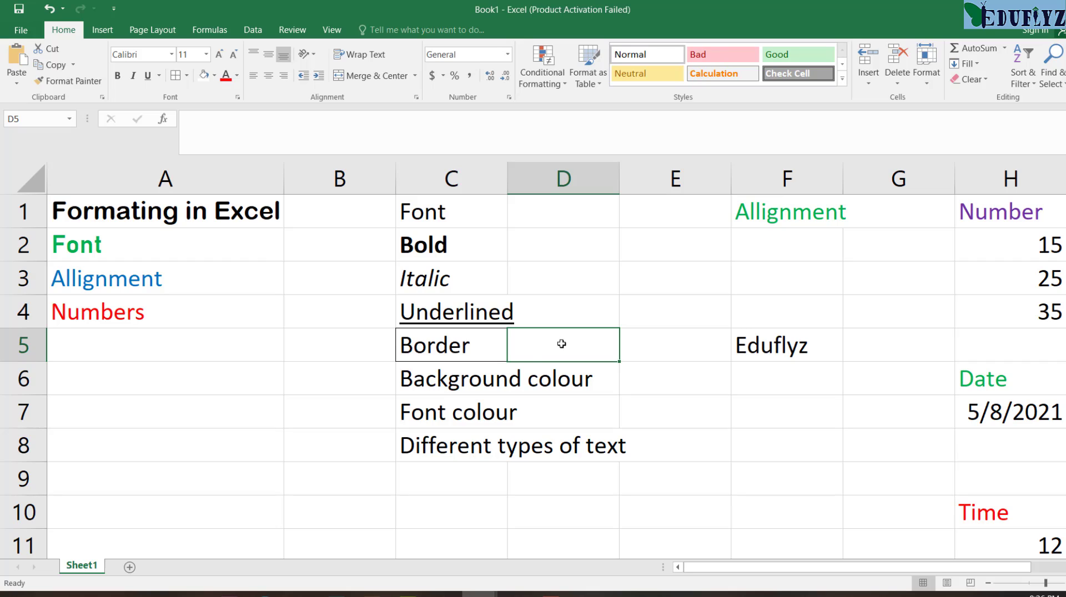
# Step: Fill cells C6 and D6 behind the "Background colour" text with standard yellow
pyautogui.click(448, 382)
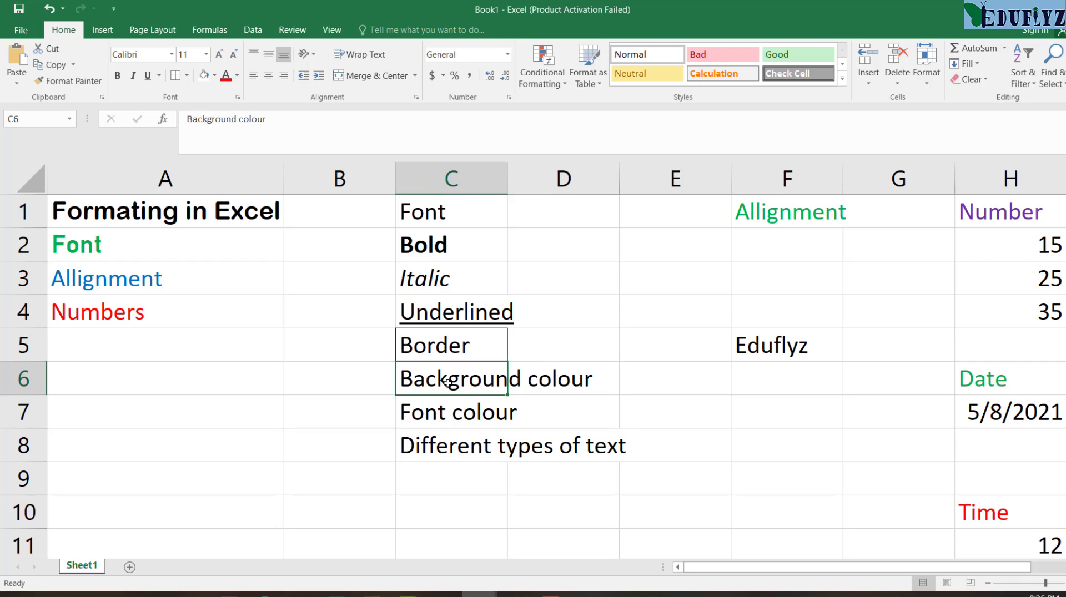
pyautogui.click(517, 379)
pyautogui.click(505, 377)
pyautogui.click(215, 76)
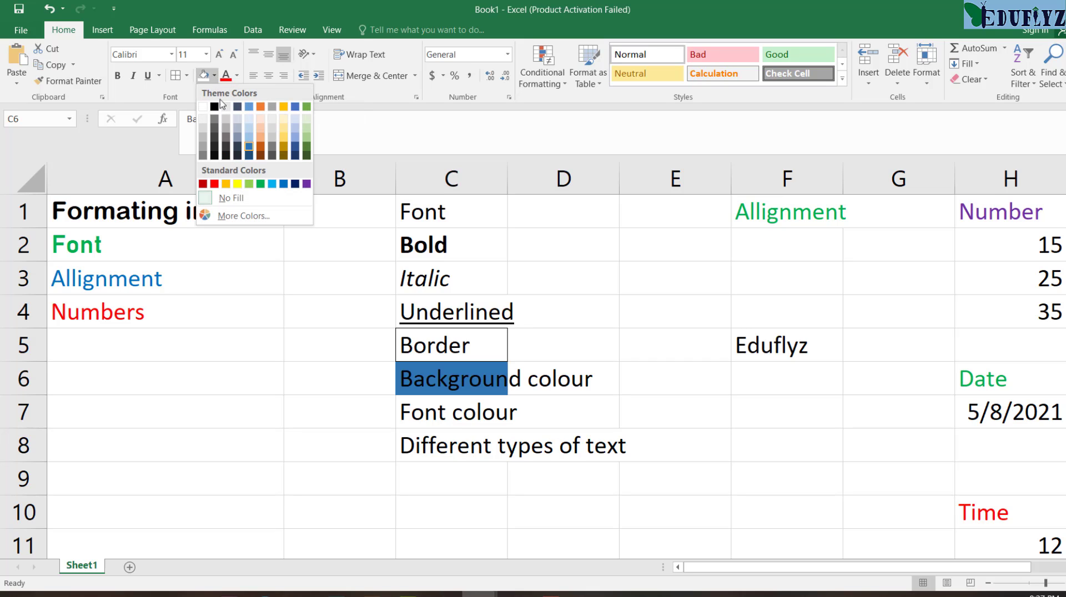
pyautogui.click(236, 185)
pyautogui.click(539, 373)
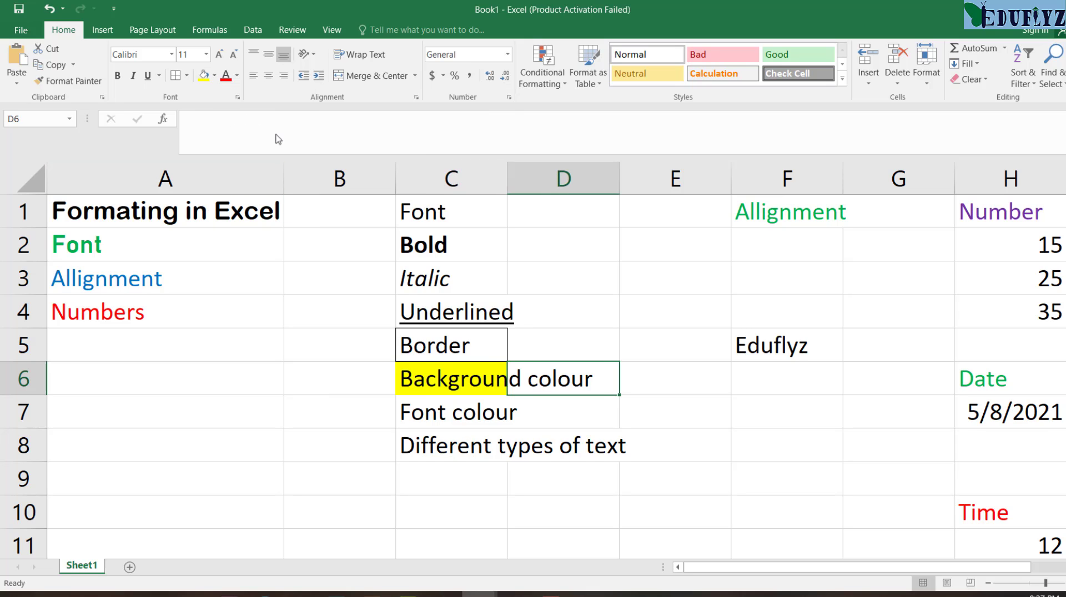
pyautogui.click(215, 76)
pyautogui.click(236, 185)
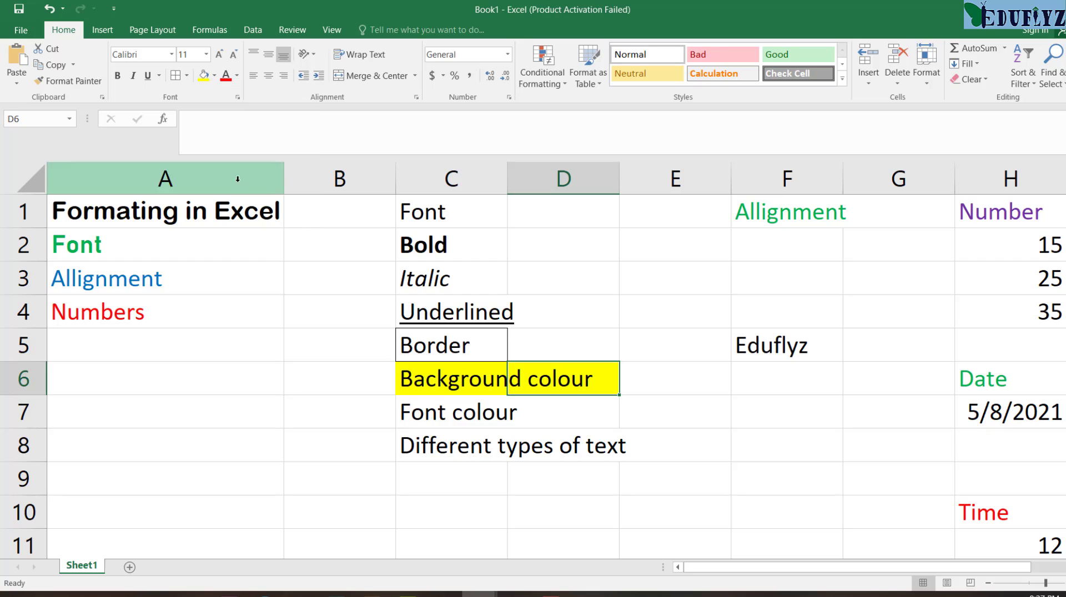
# Step: Change the font colour of the "Font colour" text in cell C7 to standard green
pyautogui.click(480, 418)
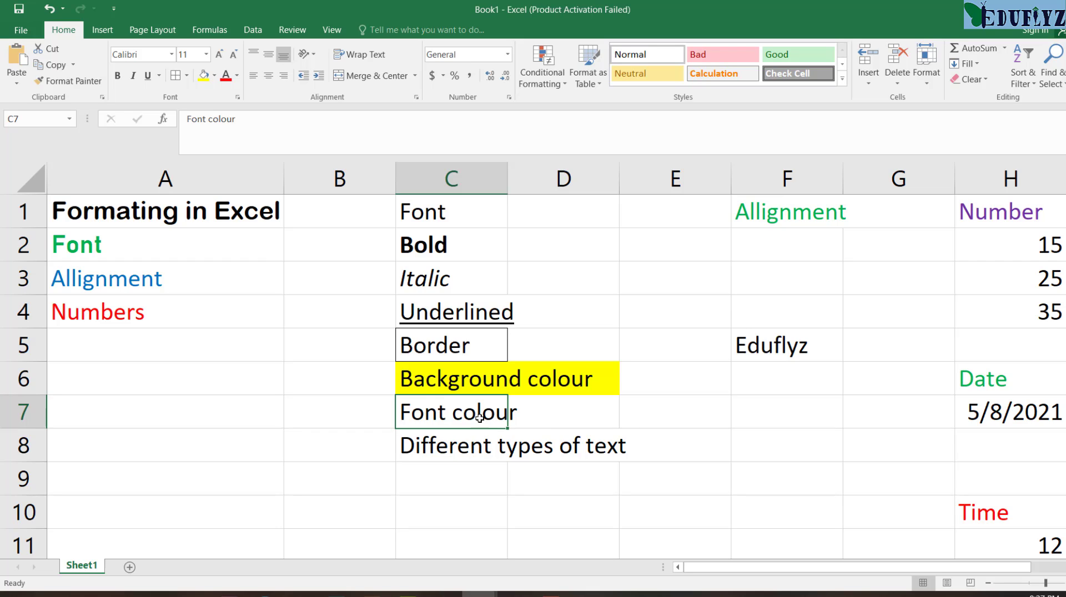
pyautogui.click(535, 425)
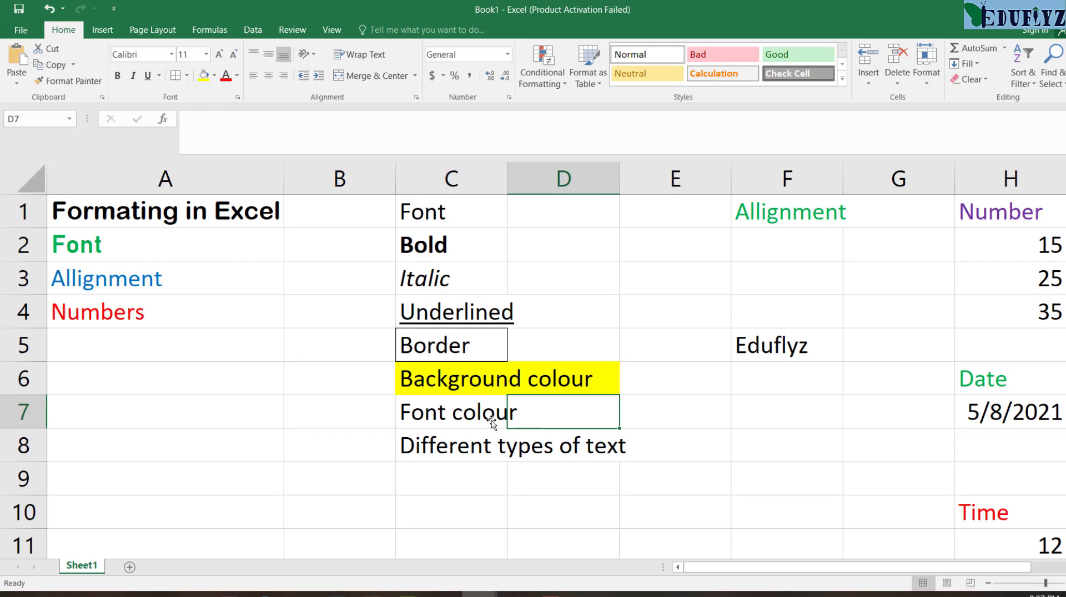
pyautogui.click(447, 415)
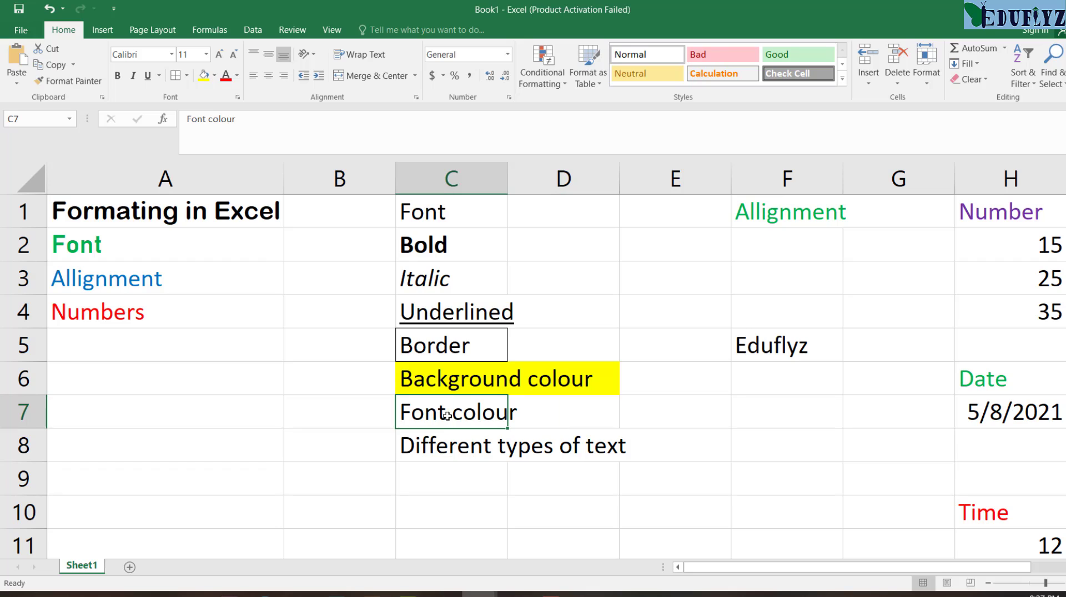
pyautogui.click(237, 75)
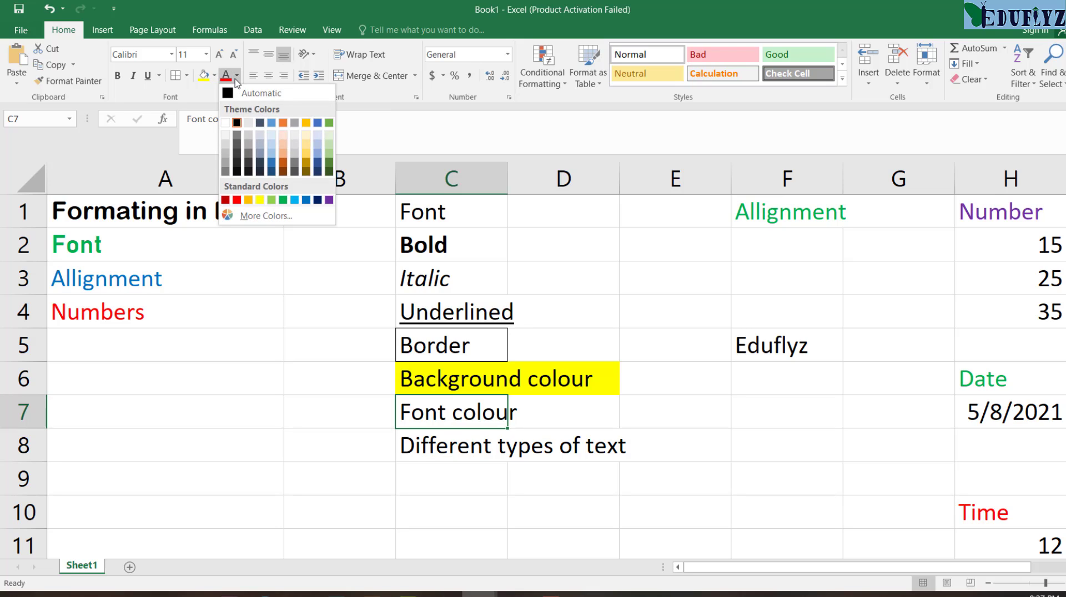
pyautogui.click(283, 199)
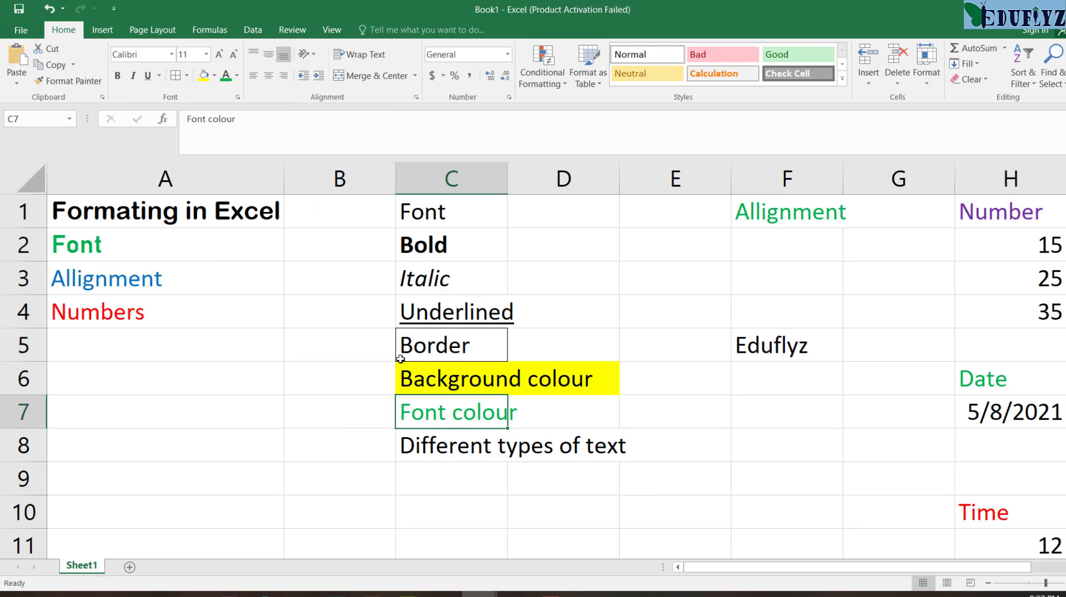
pyautogui.click(469, 454)
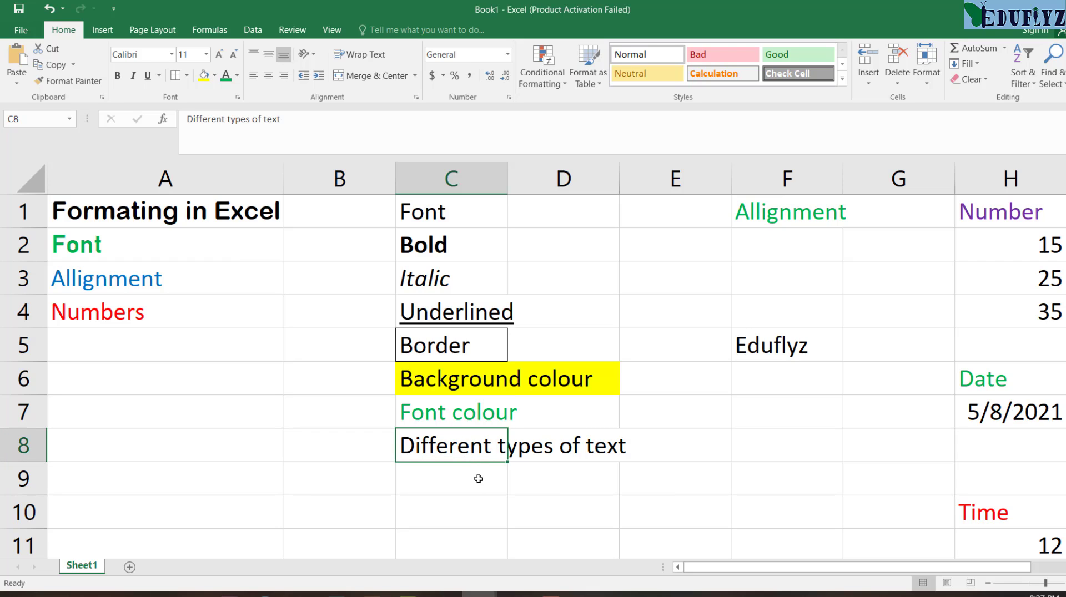
pyautogui.click(521, 451)
pyautogui.click(486, 454)
pyautogui.moveTo(506, 461); pyautogui.dragTo(589, 461)
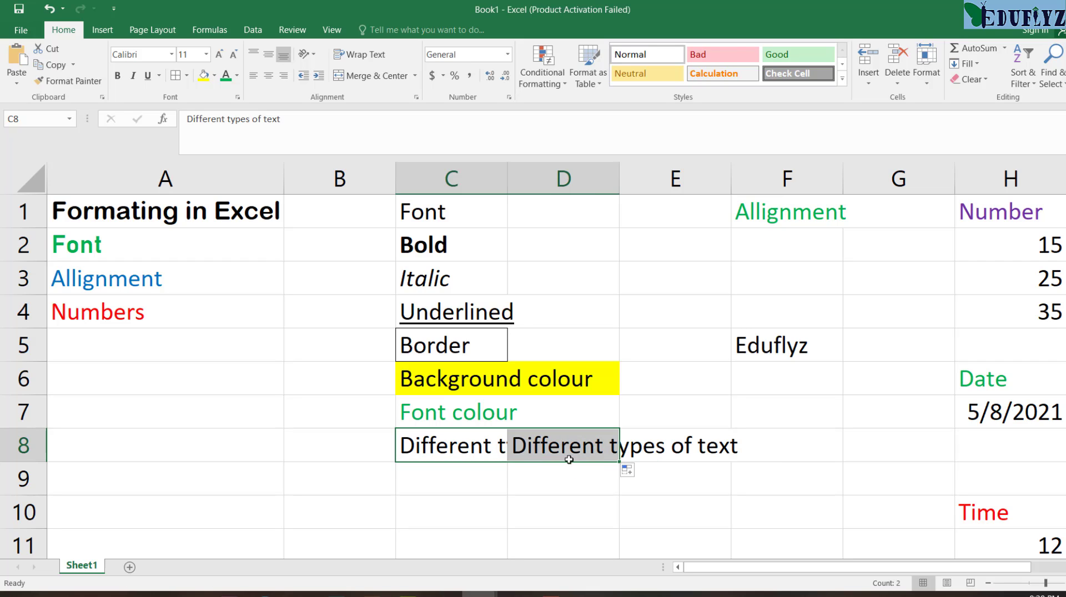
pyautogui.hotkey('ctrl', 'z')
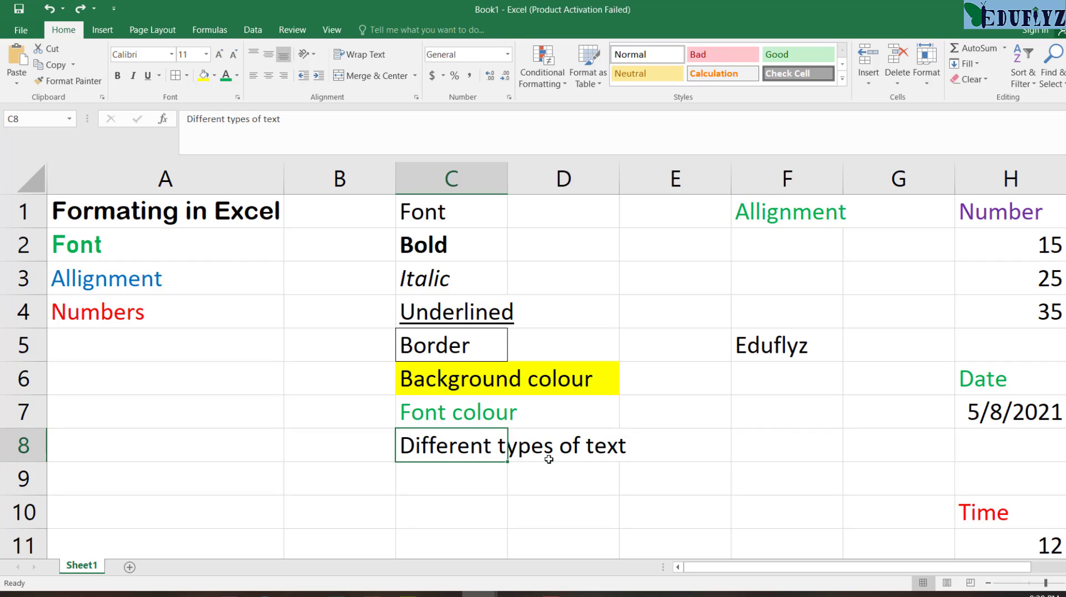
# Step: Enlarge the "Different types of text" entry in cell C8 to font size 16
pyautogui.click(219, 54)
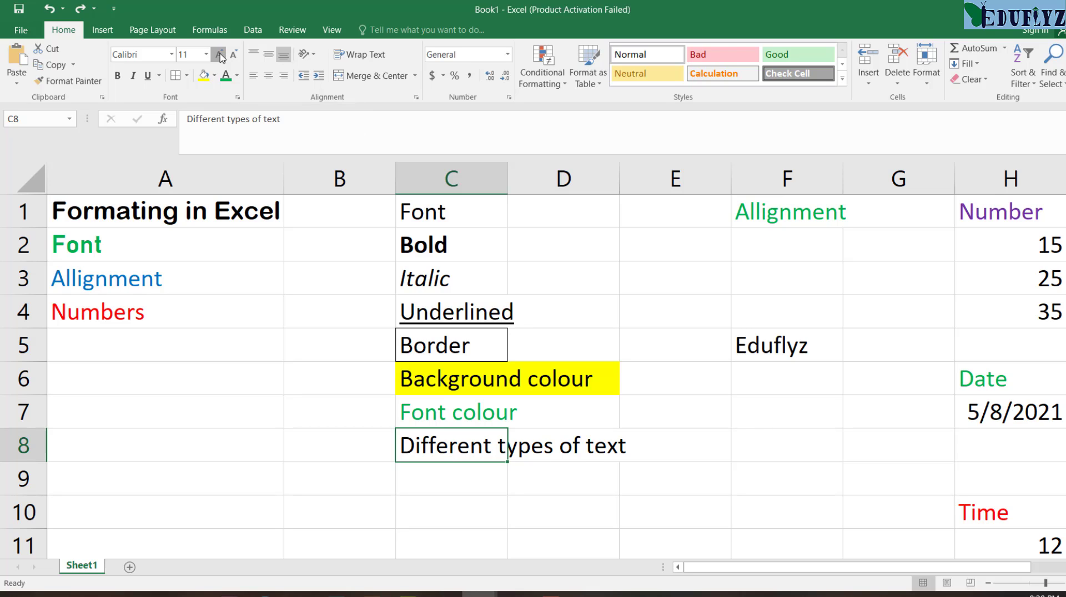
pyautogui.click(220, 55)
pyautogui.click(220, 54)
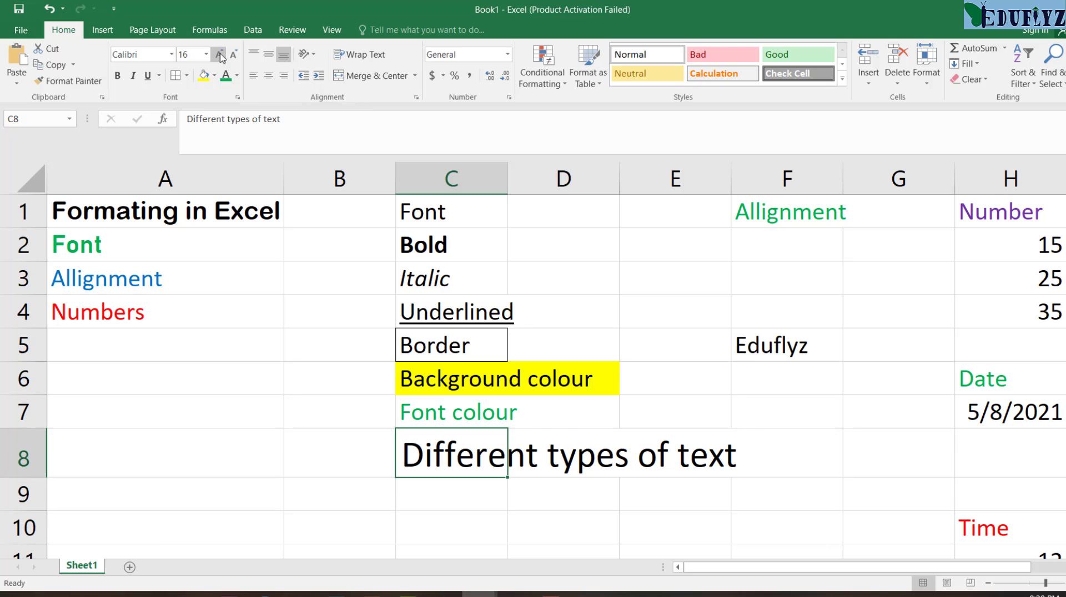
# Step: Reduce the font size of the "Different types of text" entry in cell C8 to 9
pyautogui.click(234, 54)
pyautogui.click(233, 54)
pyautogui.click(233, 55)
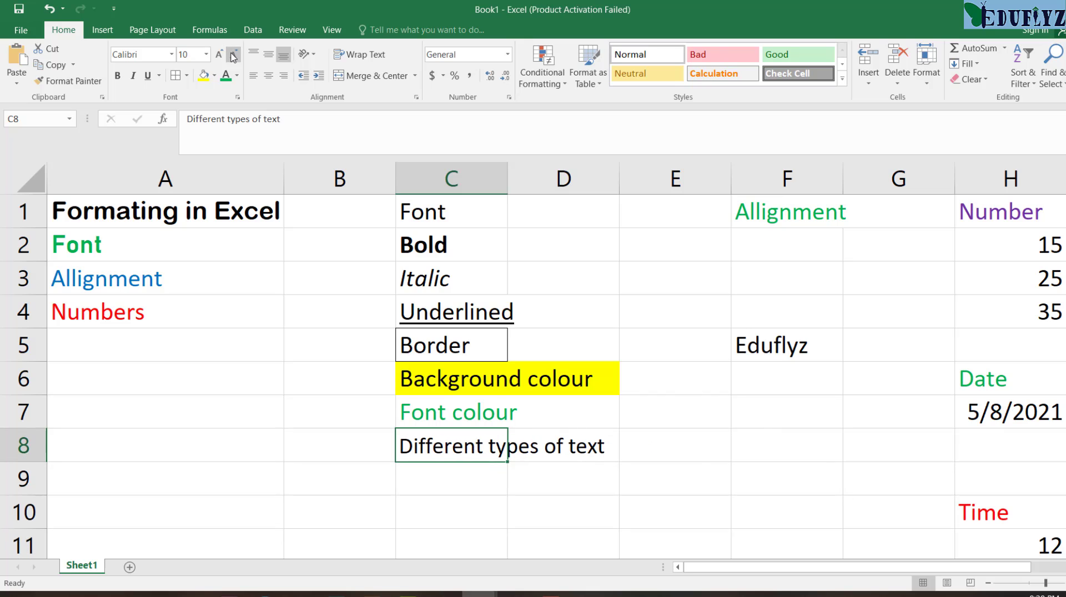
pyautogui.click(233, 55)
pyautogui.click(234, 54)
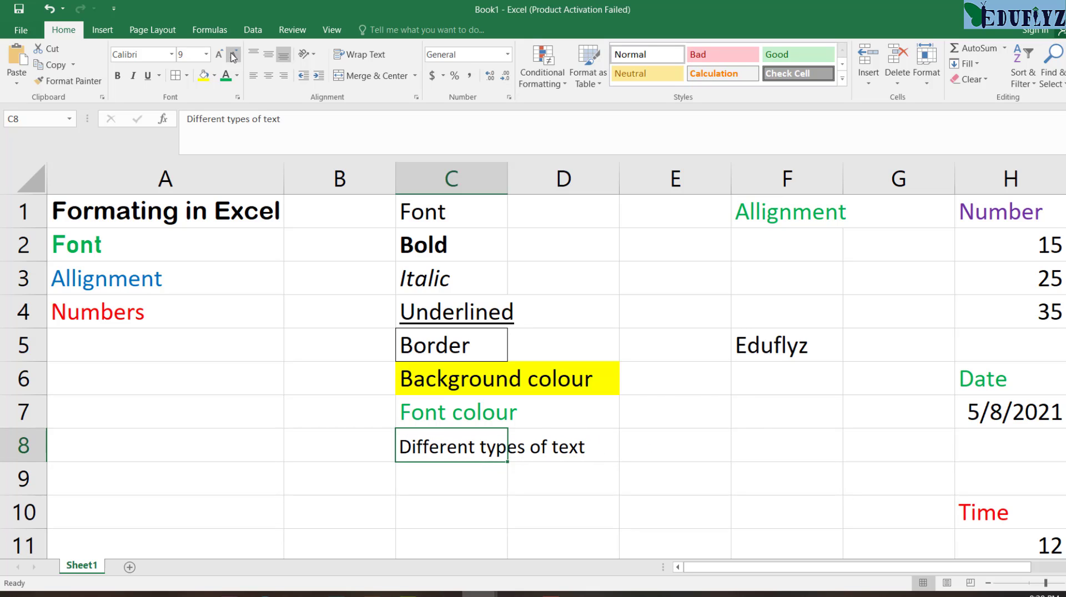
pyautogui.click(206, 55)
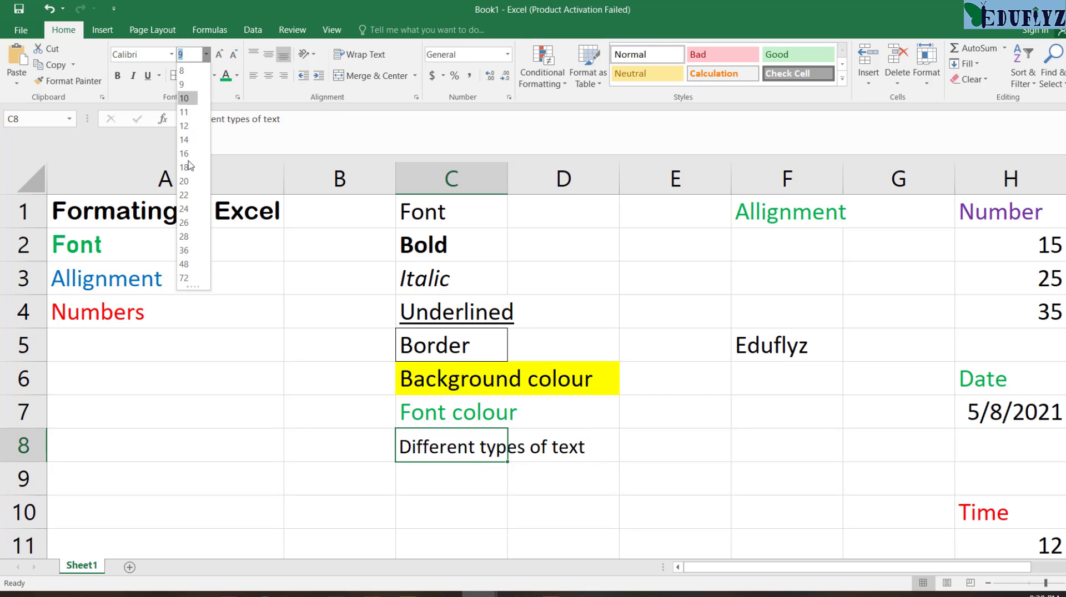
pyautogui.click(194, 87)
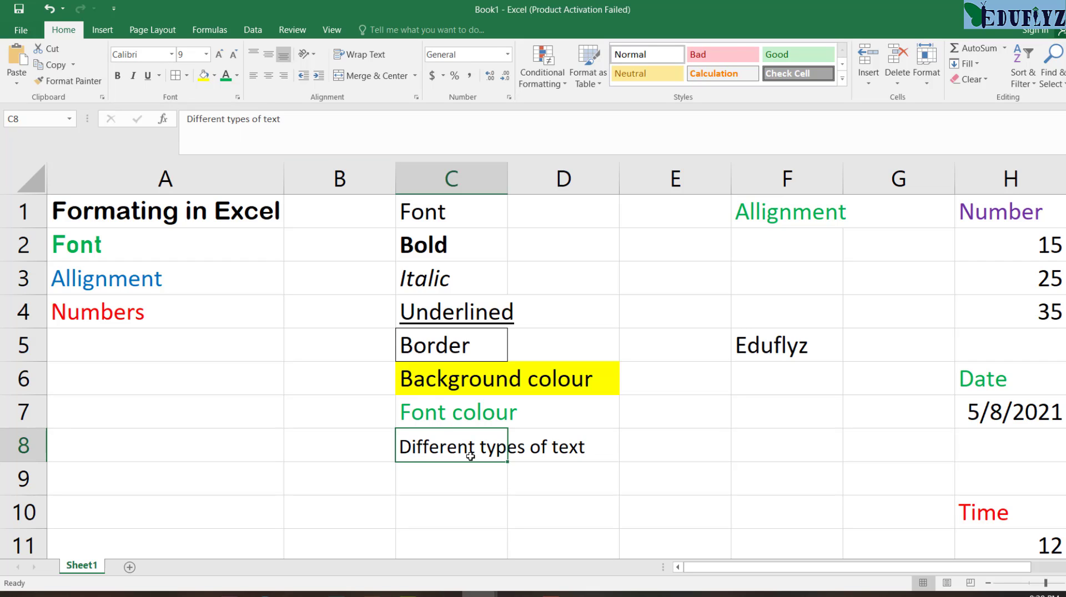
# Step: Change the font of the "Different types of text" entry in cell C8 to Bahnschrift SemiBold Condensed
pyautogui.click(169, 54)
pyautogui.click(172, 55)
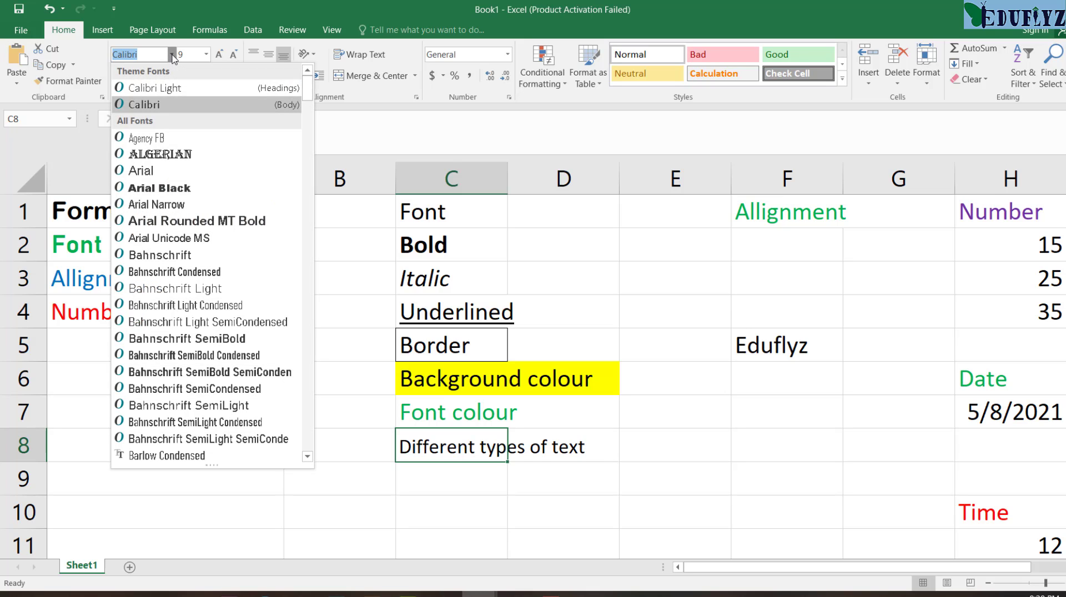
pyautogui.click(229, 356)
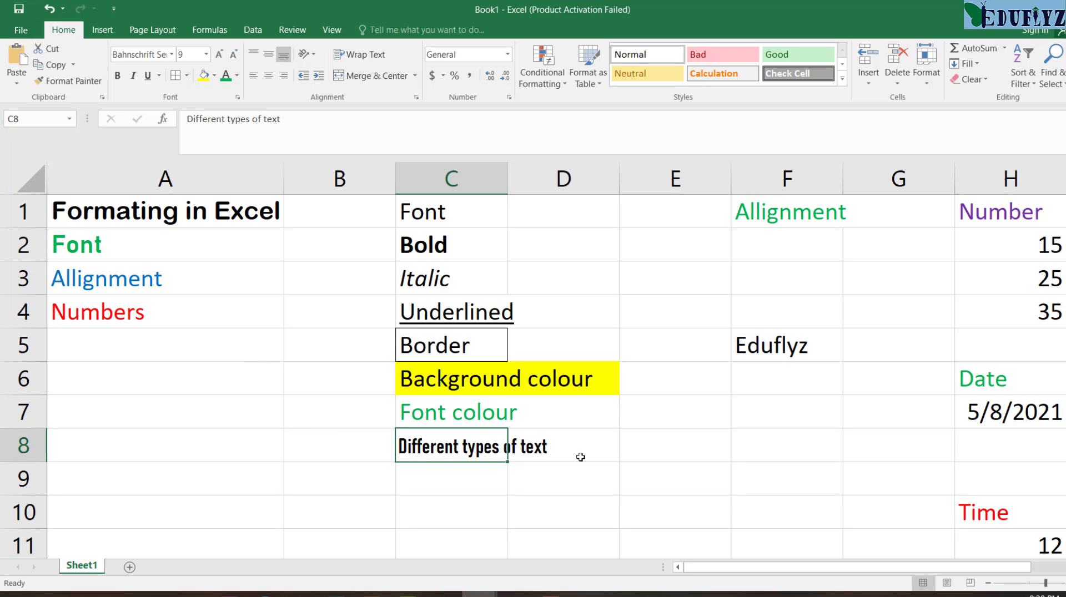